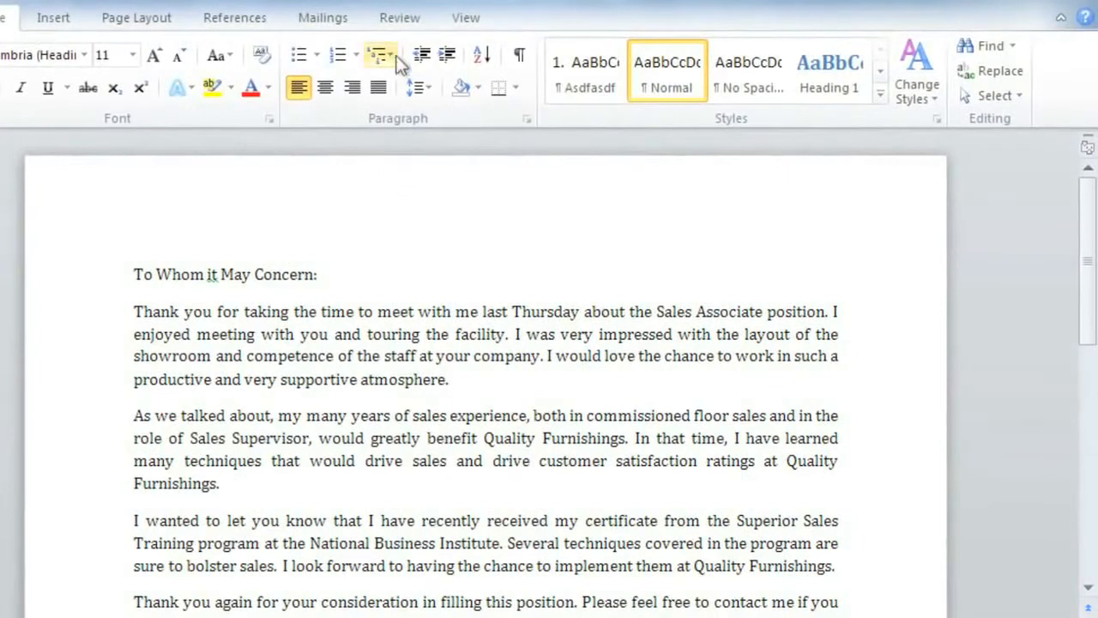
- With Track Changes turned on, delete "very" before "supportive atmosphere" and insert "with the" before "competence of the staff"
{"action": "left_click", "coordinate": [400, 19]}
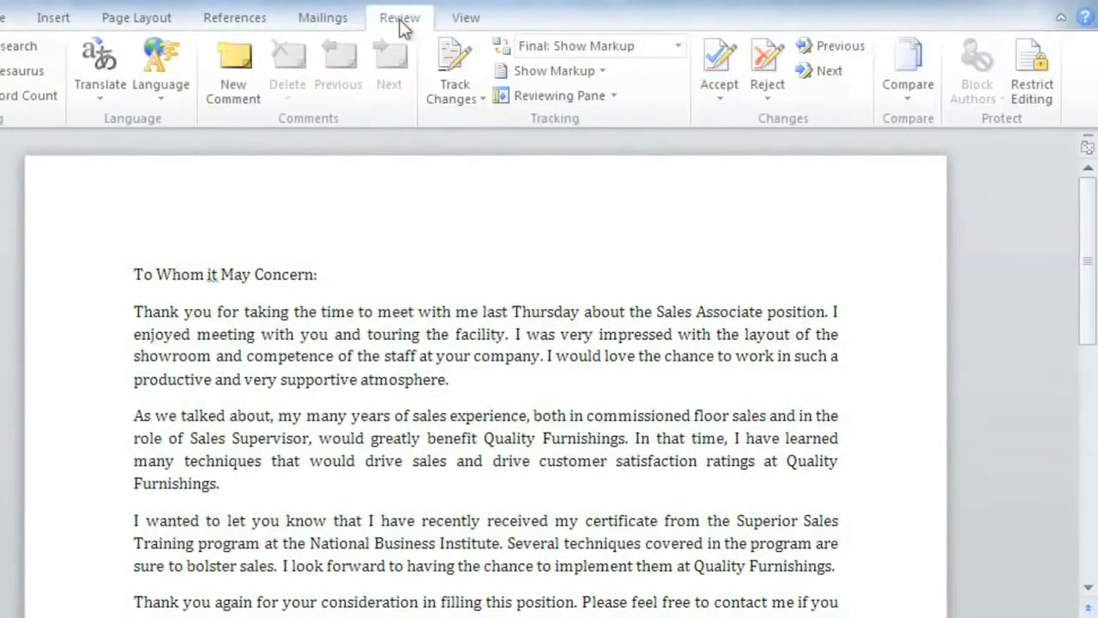
{"action": "left_click", "coordinate": [444, 69]}
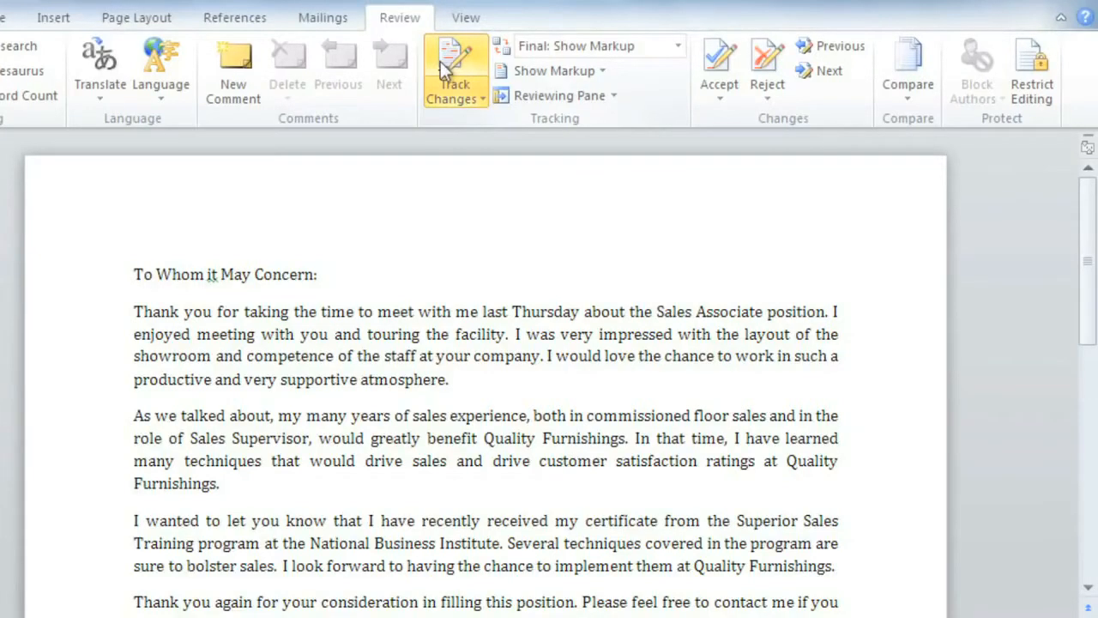
{"action": "double_click", "coordinate": [259, 379]}
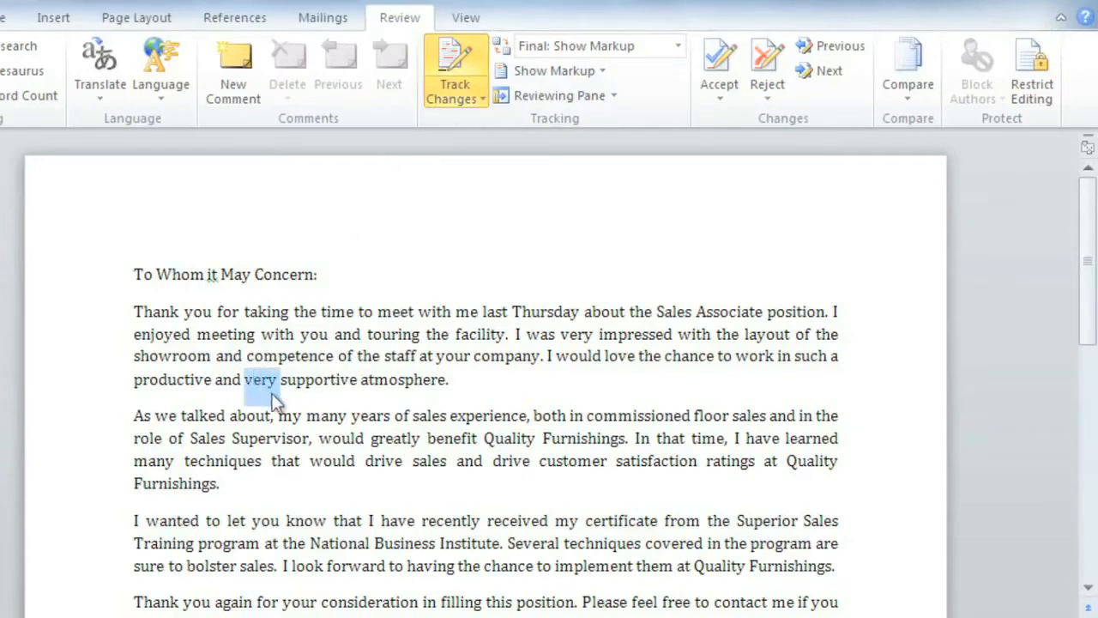
{"action": "key", "text": "Delete"}
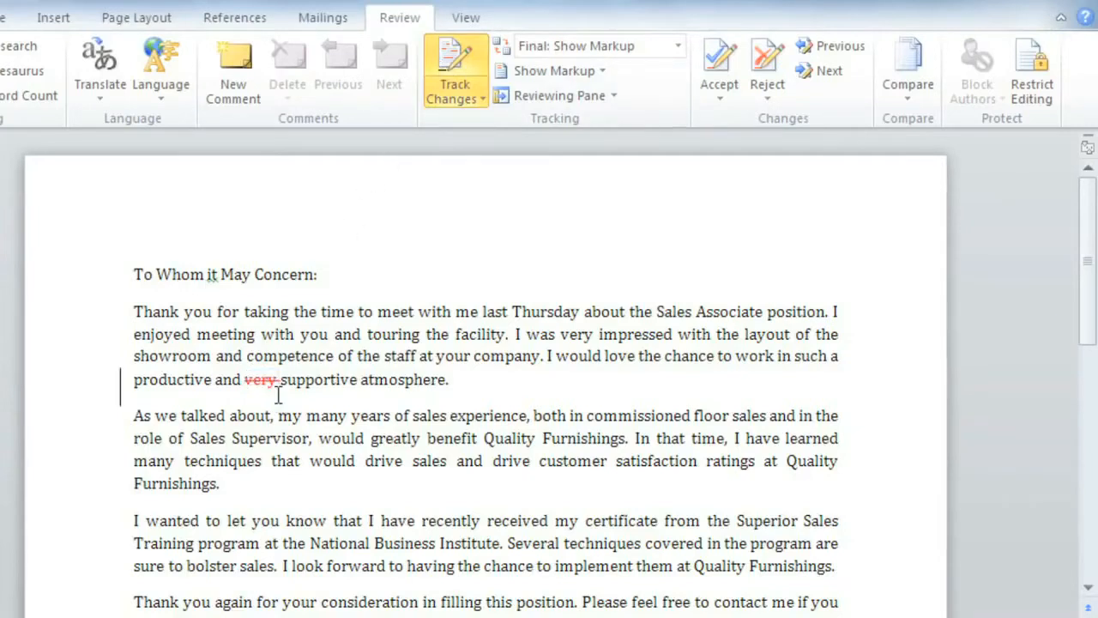
{"action": "left_click", "coordinate": [246, 356]}
{"action": "type", "text": "with the"}
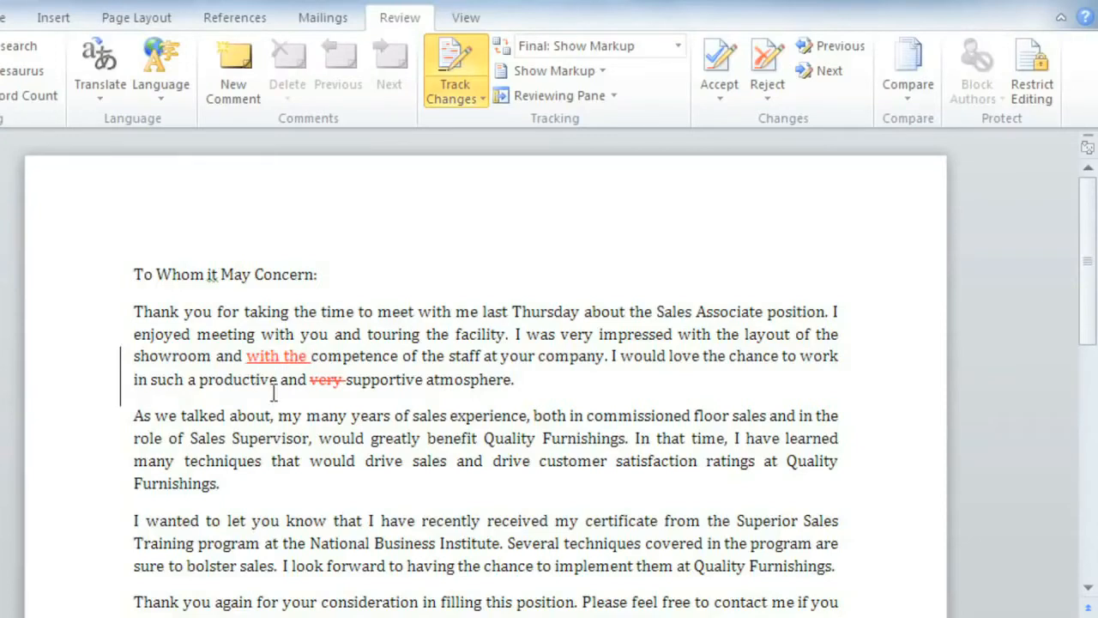
- Add the comment "How many years?" to "many" and the comment "Can you list them?" to "techniques" in the second paragraph
{"action": "double_click", "coordinate": [324, 415]}
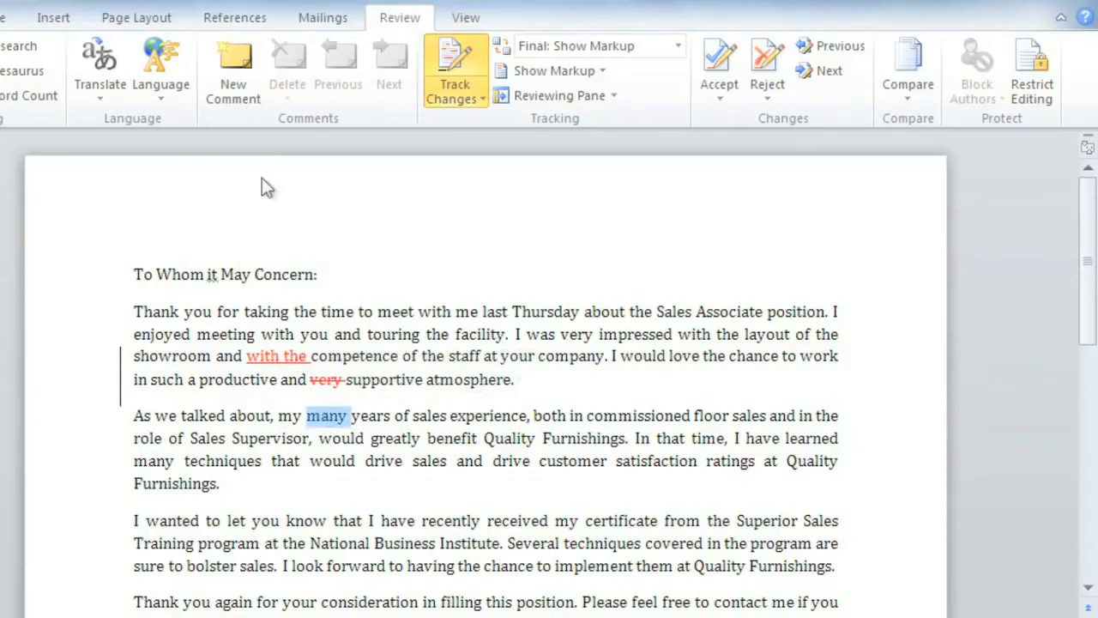
{"action": "left_click", "coordinate": [233, 91]}
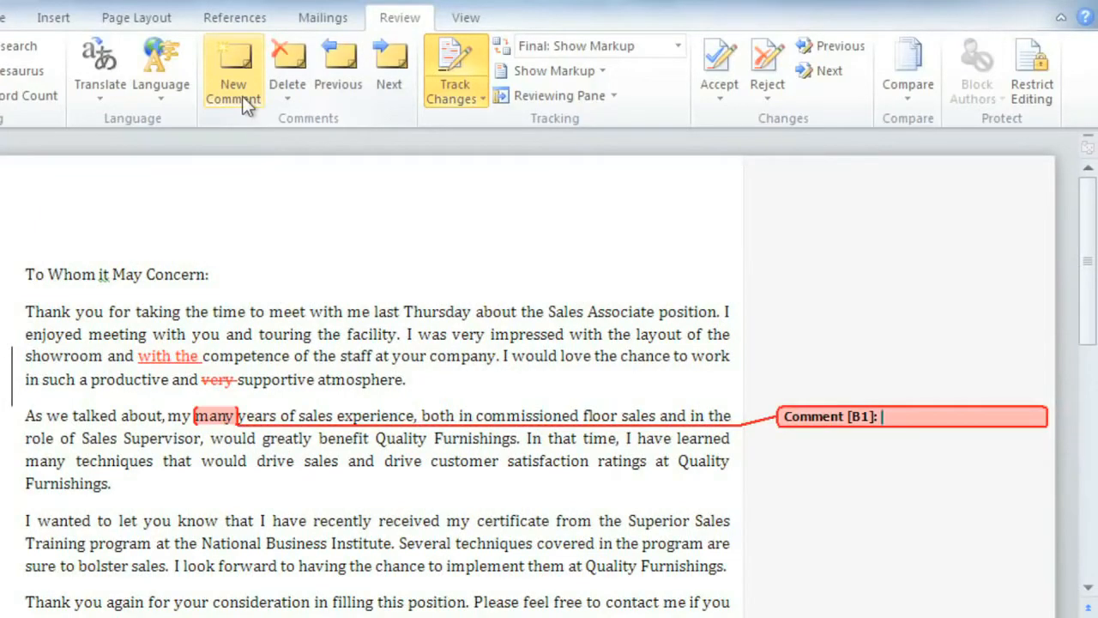
{"action": "type", "text": "How many years?"}
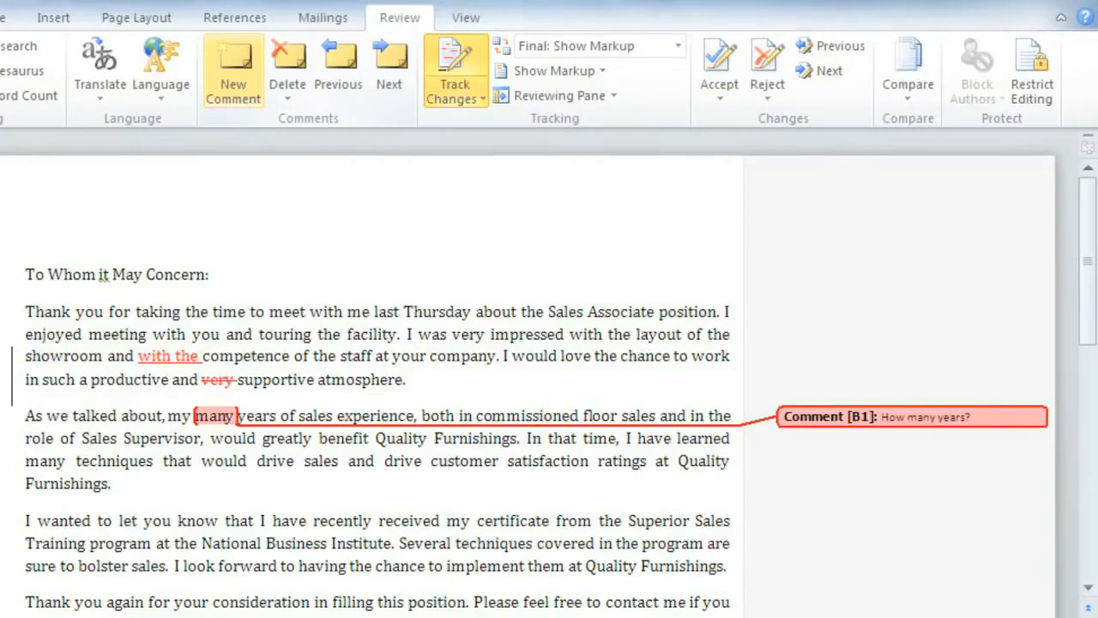
{"action": "double_click", "coordinate": [120, 461]}
{"action": "left_click", "coordinate": [246, 102]}
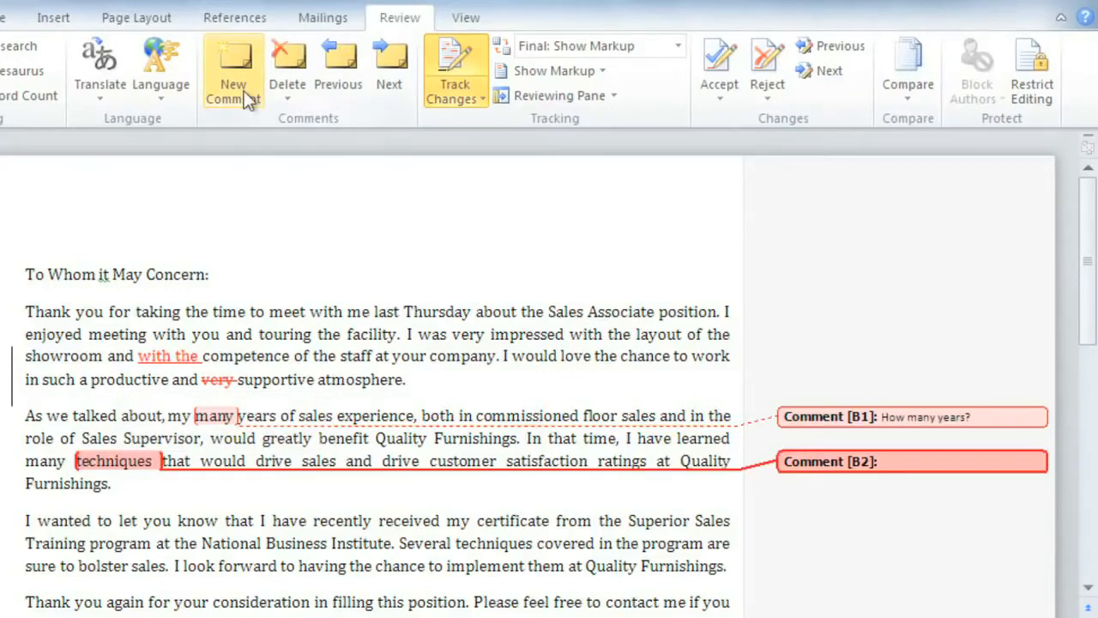
{"action": "type", "text": "Can you list them?"}
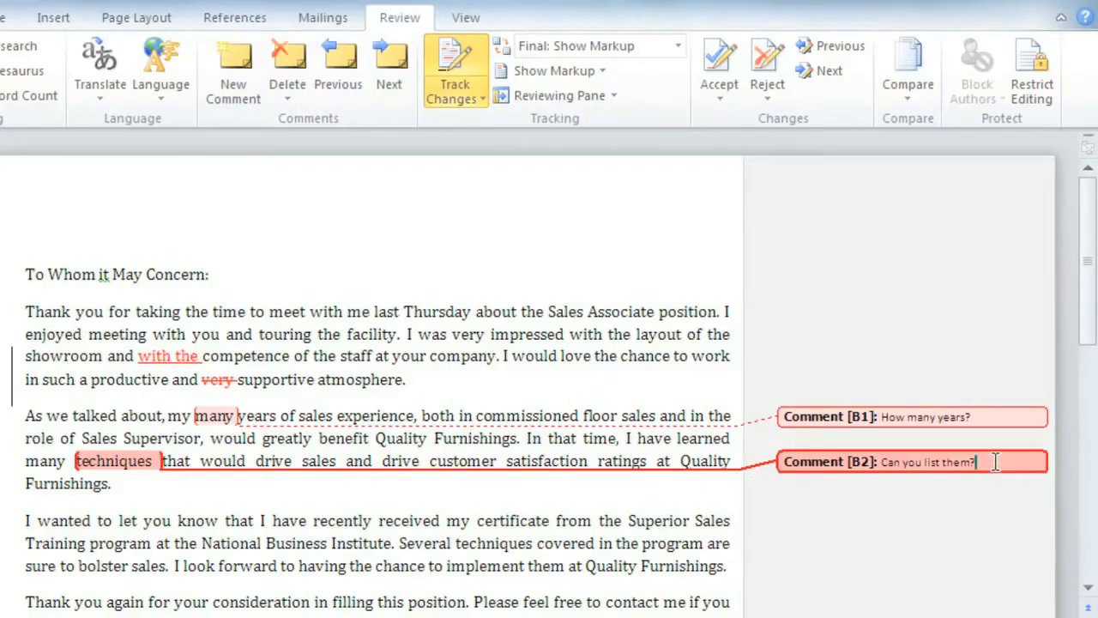
- Delete the comment attached to "techniques" in the second paragraph
{"action": "left_click", "coordinate": [287, 100]}
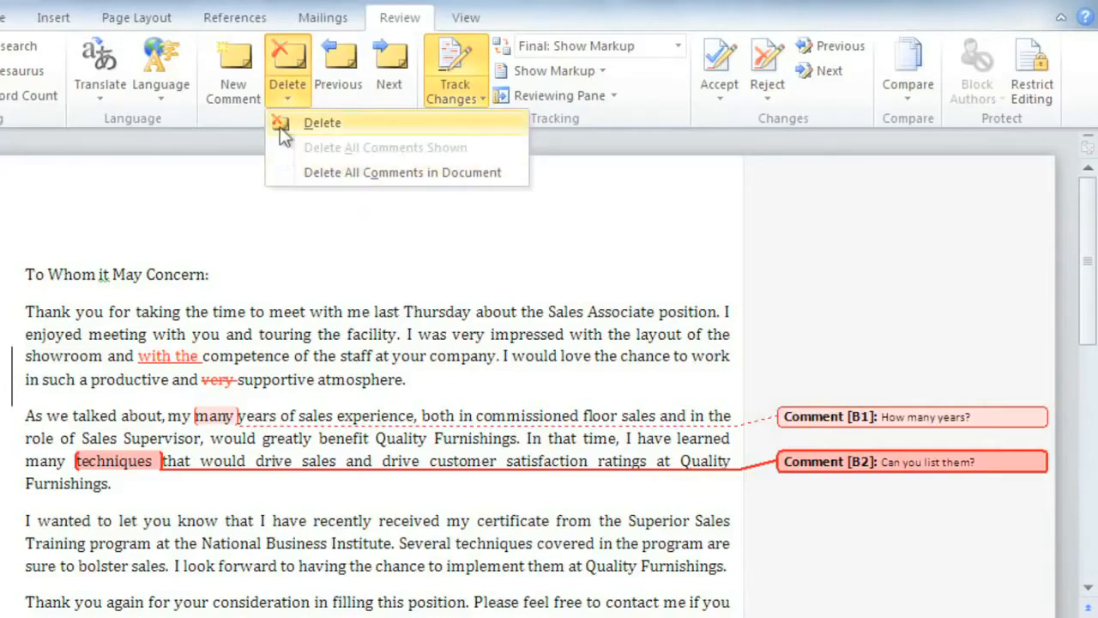
{"action": "left_click", "coordinate": [279, 127]}
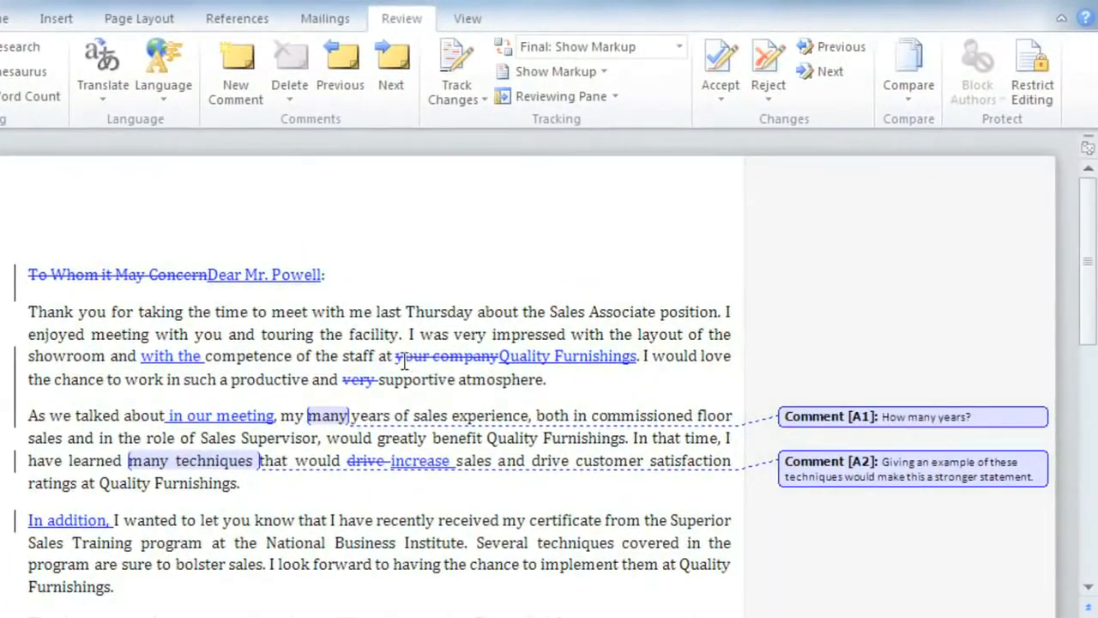
- Accept the tracked replacement of "your company" with "Quality Furnishings" in the first paragraph
{"action": "left_click_drag", "start_coordinate": [397, 359], "coordinate": [586, 370]}
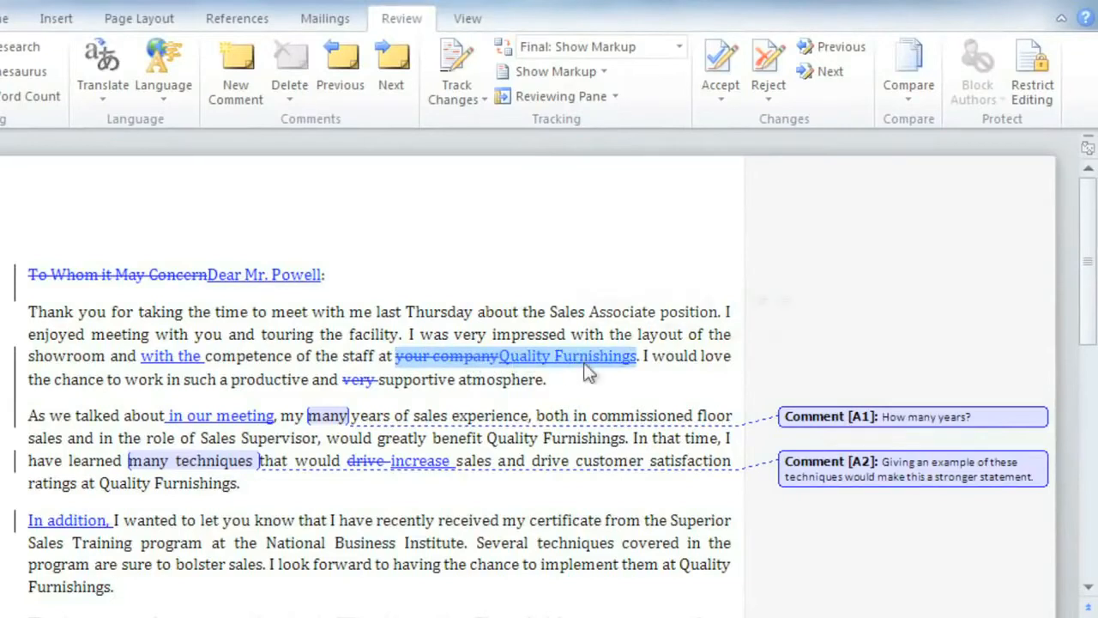
{"action": "left_click", "coordinate": [726, 101]}
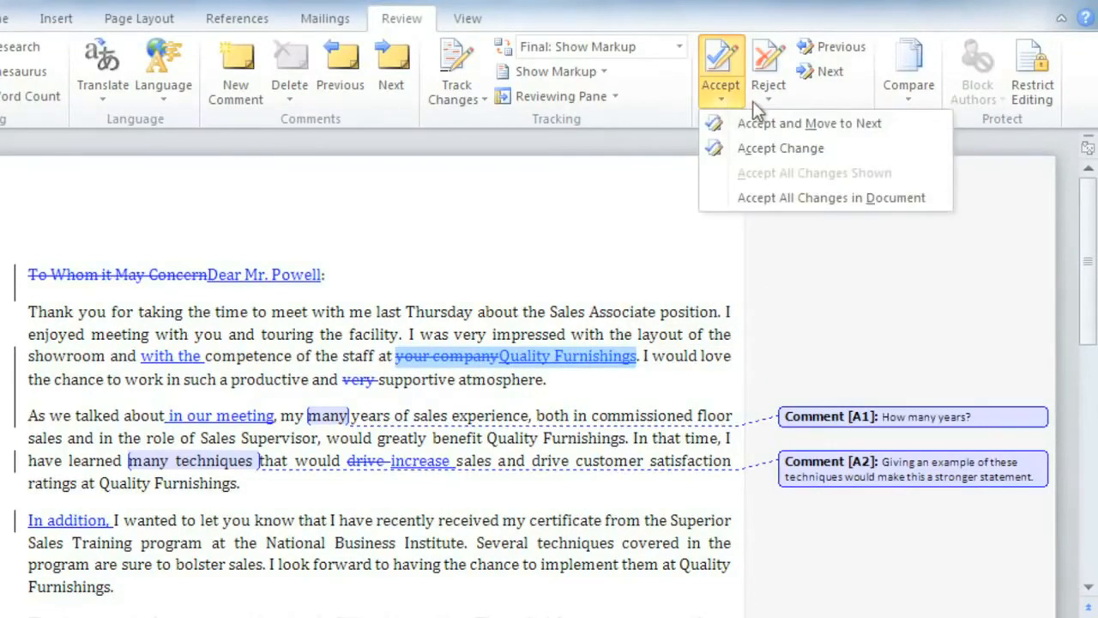
{"action": "left_click", "coordinate": [756, 101]}
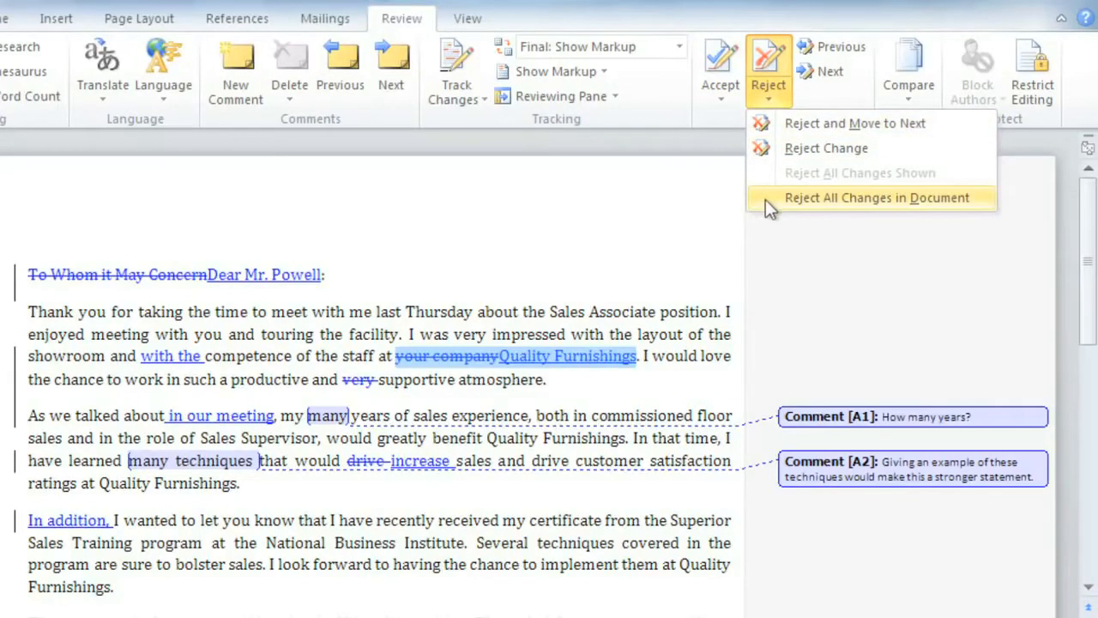
{"action": "left_click", "coordinate": [753, 95]}
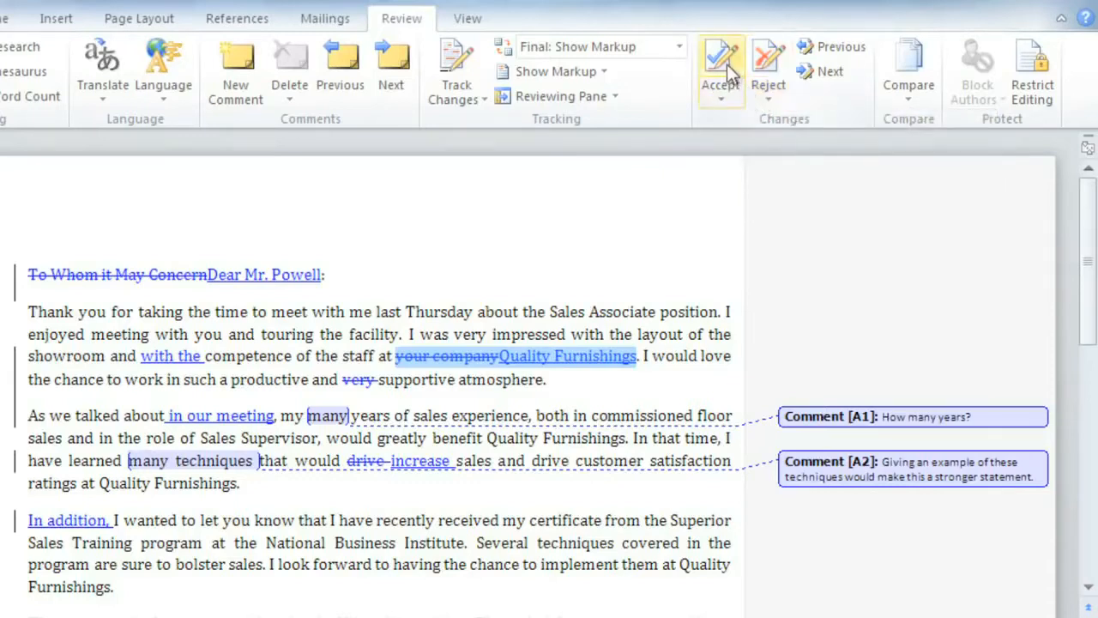
{"action": "left_click", "coordinate": [727, 65]}
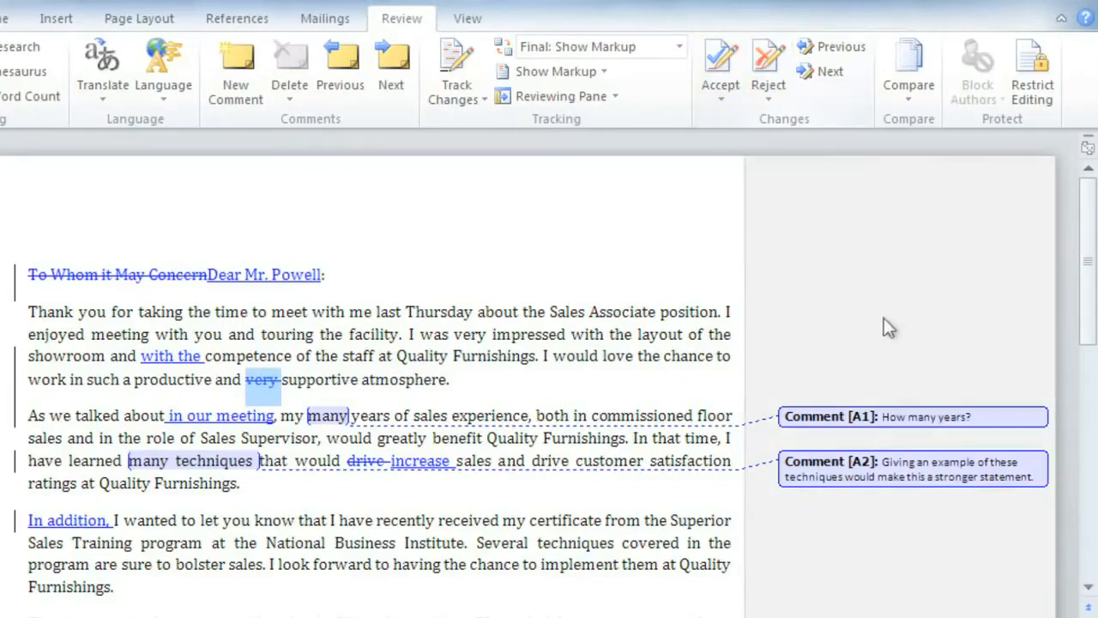
- Reject the comments on "many" and "many techniques" in the second paragraph to remove them
{"action": "left_click", "coordinate": [980, 417]}
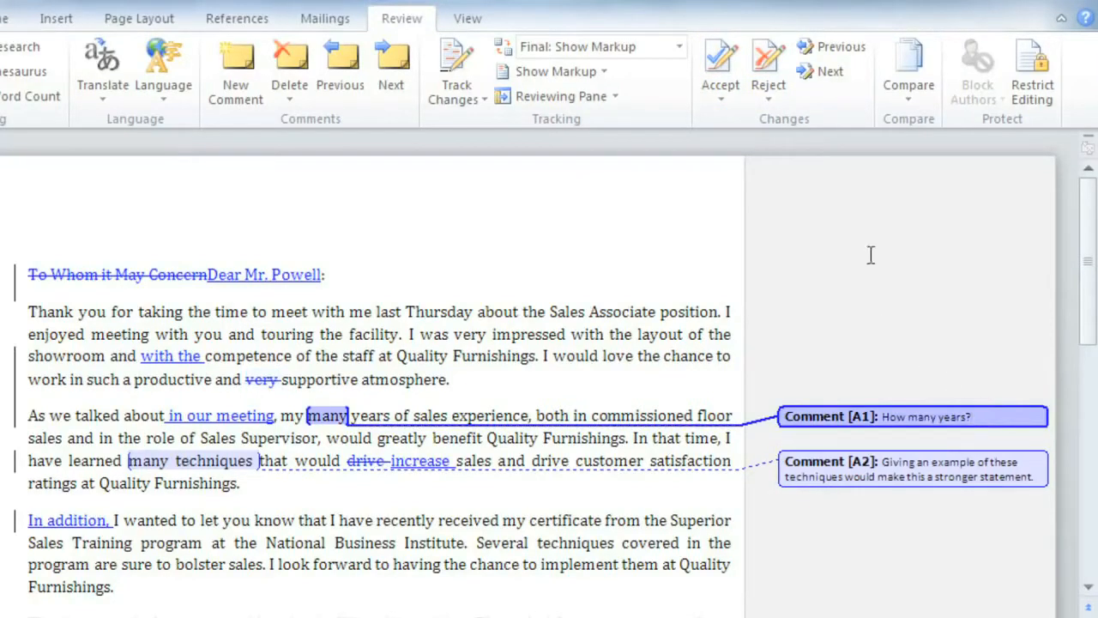
{"action": "left_click", "coordinate": [771, 64]}
{"action": "left_click", "coordinate": [773, 77]}
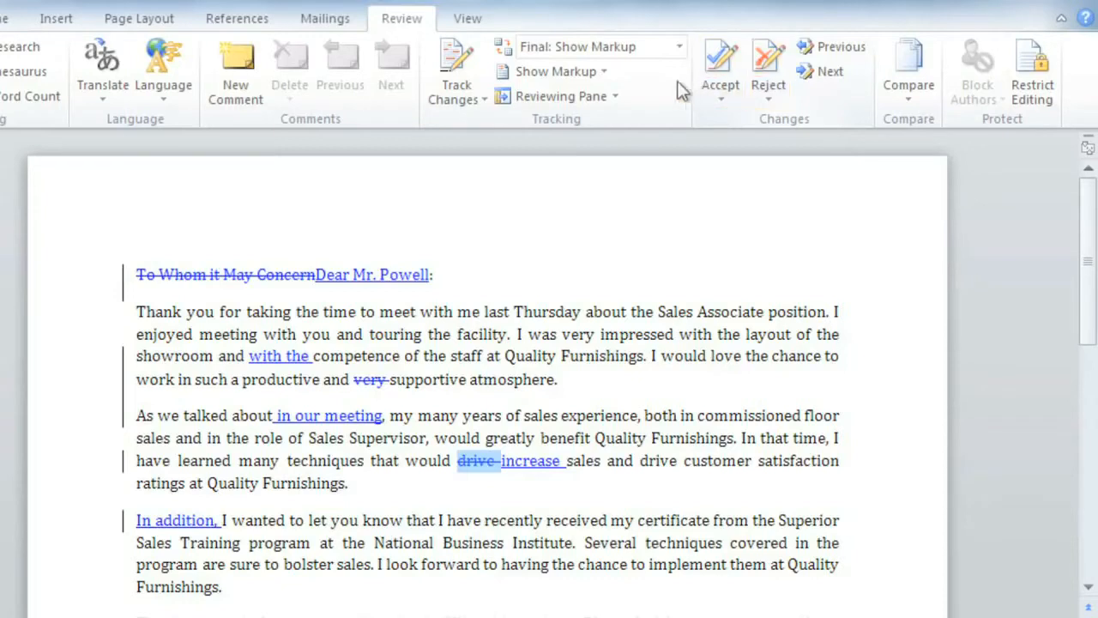
- Show revisions in balloons and switch the review display of the letter to Final
{"action": "left_click", "coordinate": [603, 71]}
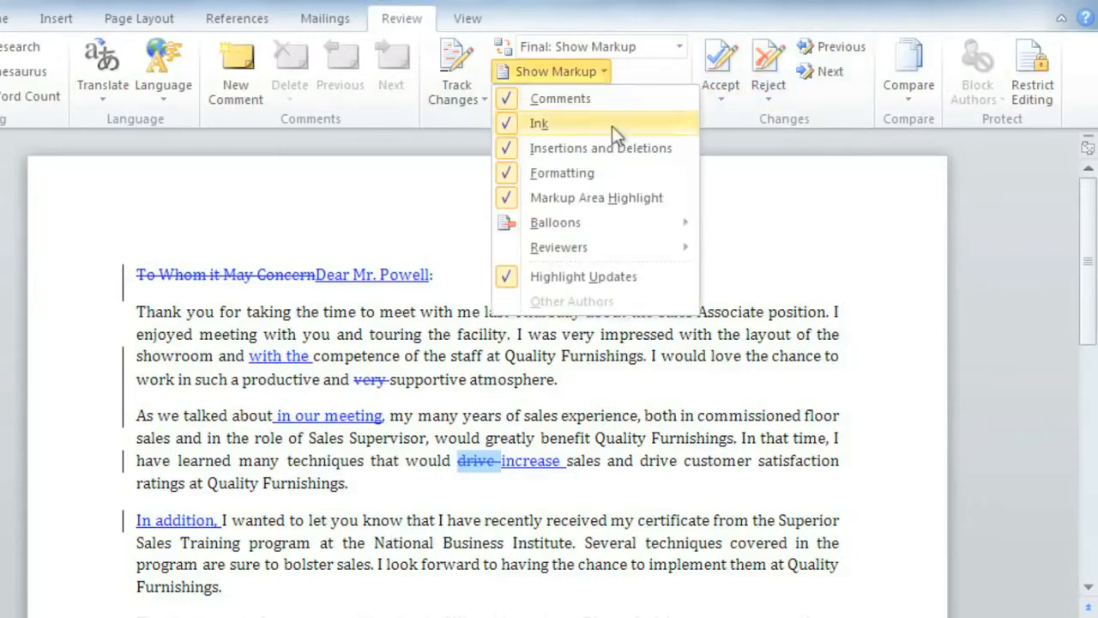
{"action": "mouse_move", "coordinate": [630, 221]}
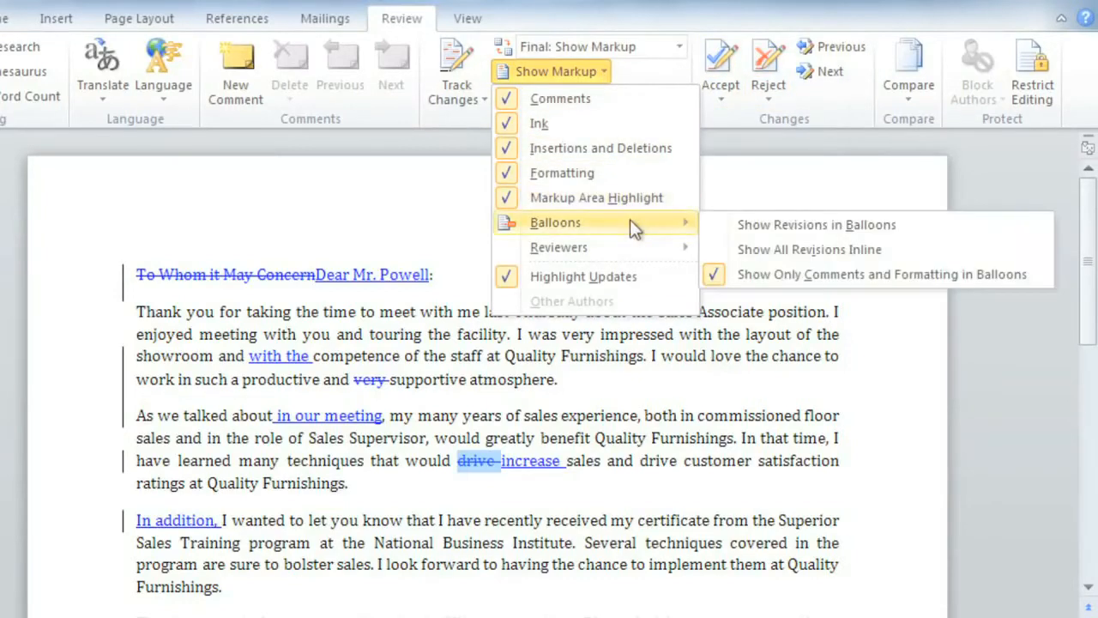
{"action": "left_click", "coordinate": [708, 228]}
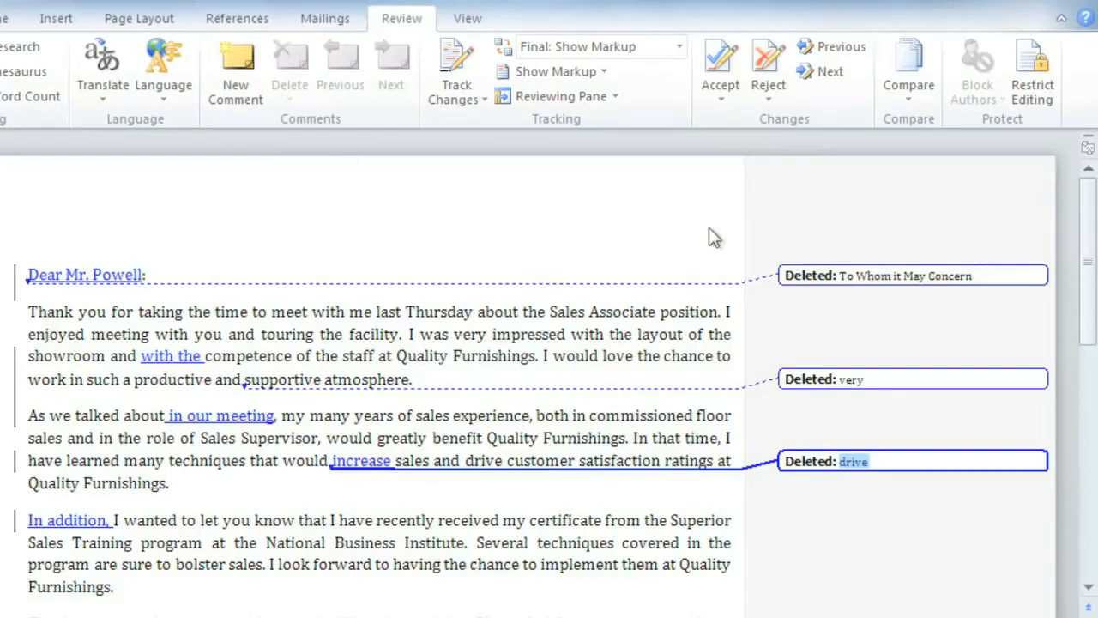
{"action": "left_click", "coordinate": [680, 49]}
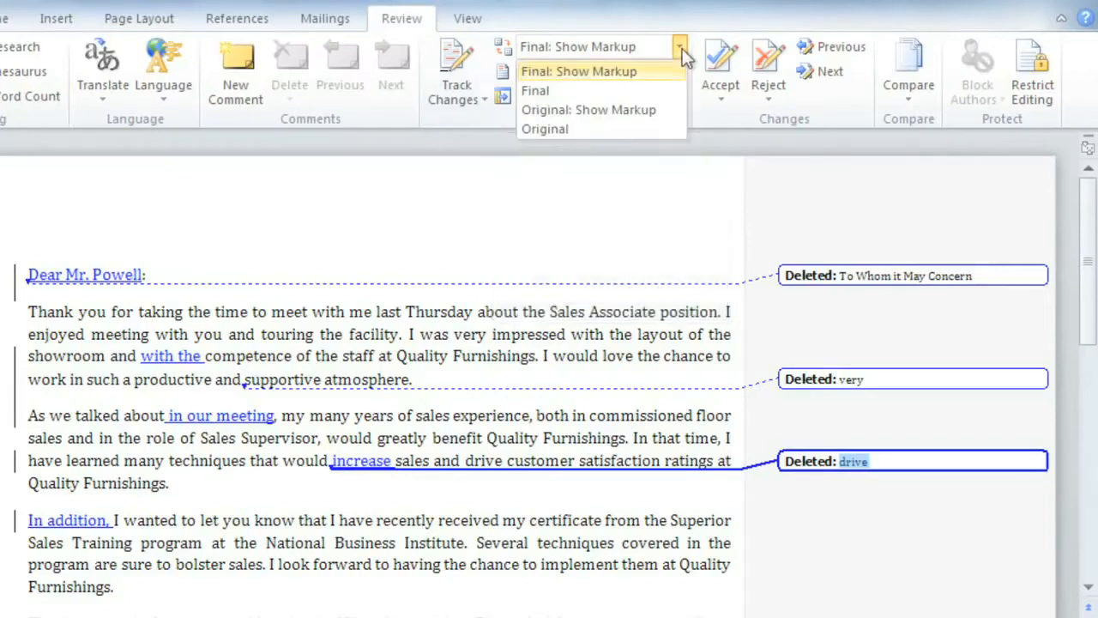
{"action": "left_click", "coordinate": [676, 92]}
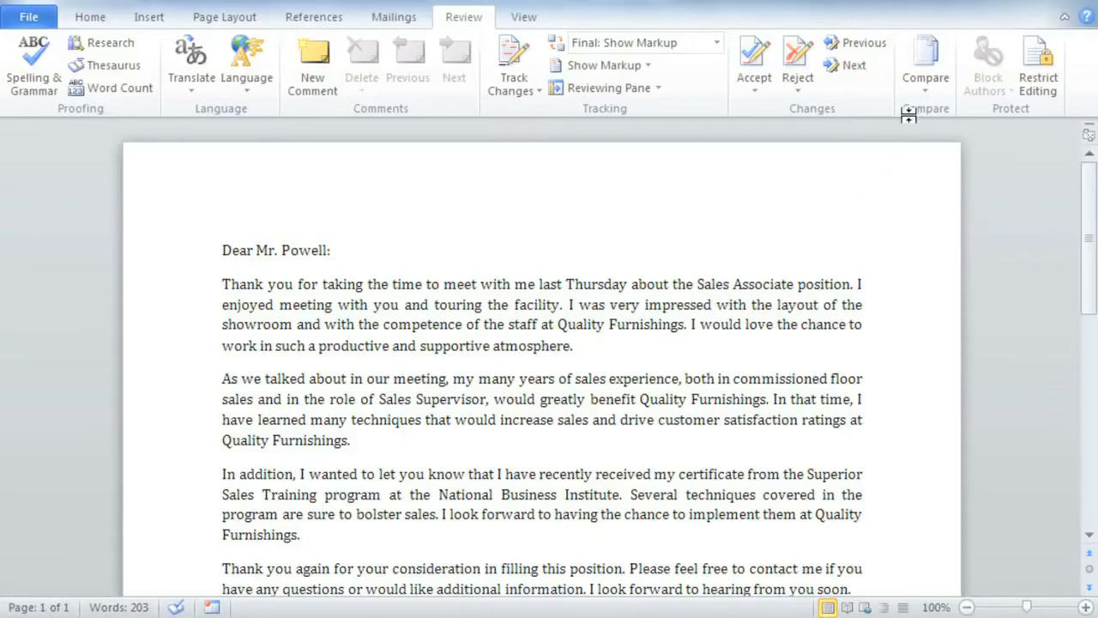
- Compare Thank You Letter - Original as the original document with Thank You Letter - Revised as the revised document
{"action": "left_click", "coordinate": [926, 96]}
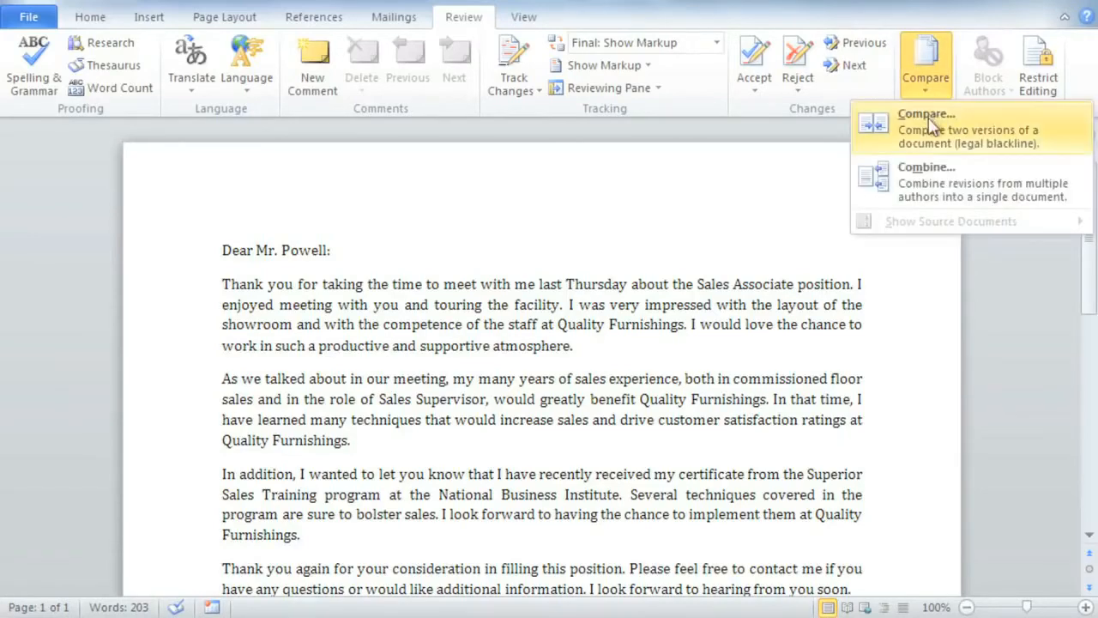
{"action": "left_click", "coordinate": [930, 125]}
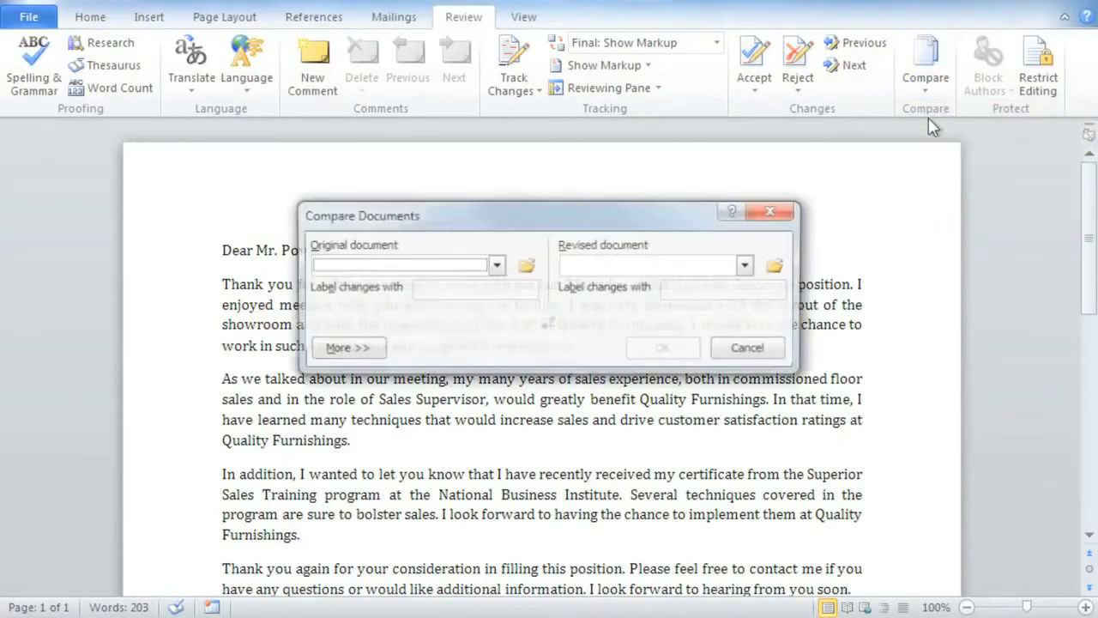
{"action": "left_click", "coordinate": [526, 265]}
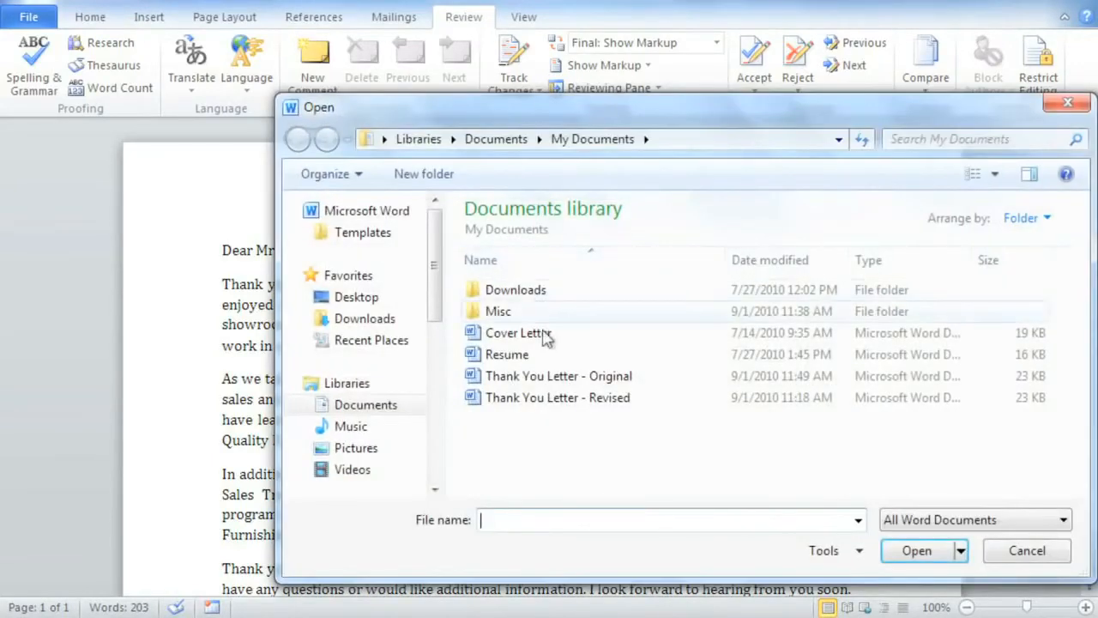
{"action": "left_click", "coordinate": [546, 377]}
{"action": "double_click", "coordinate": [547, 378]}
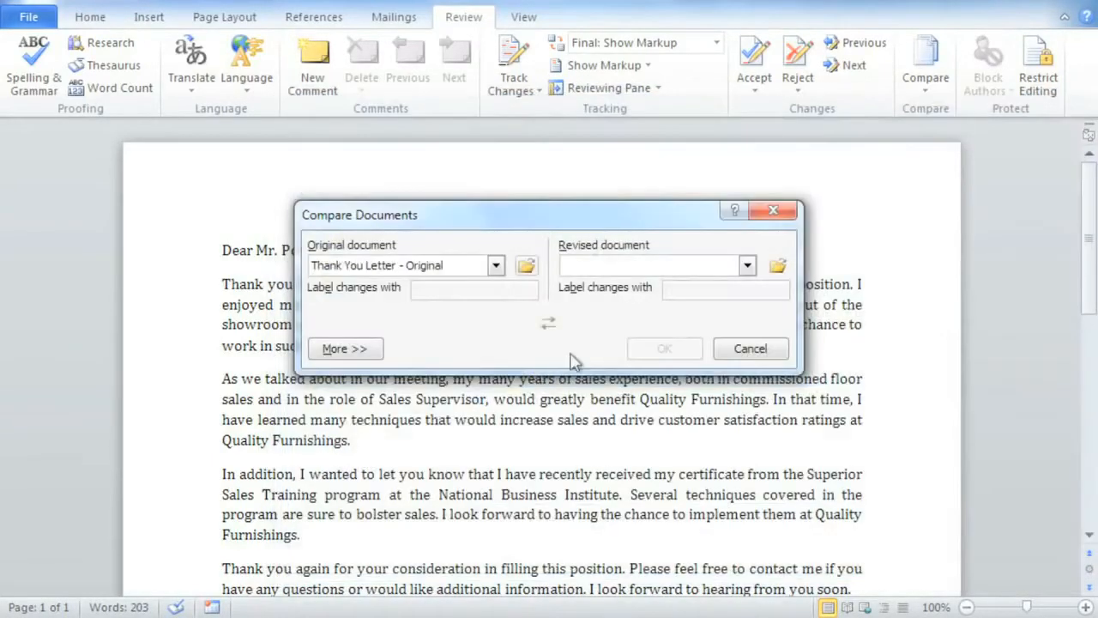
{"action": "left_click", "coordinate": [777, 268]}
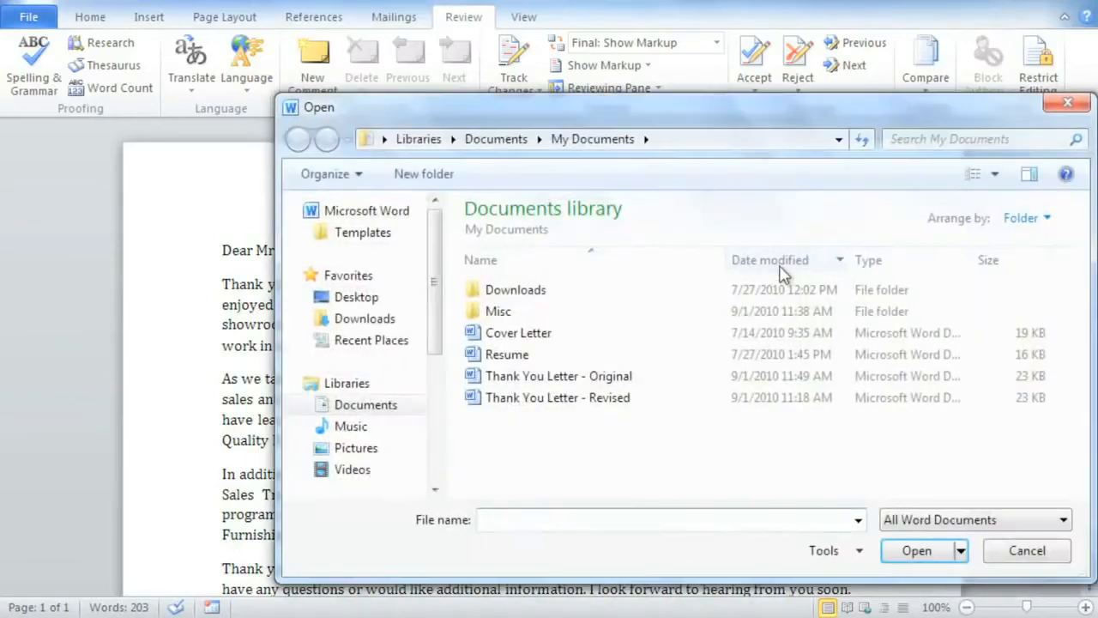
{"action": "double_click", "coordinate": [606, 400]}
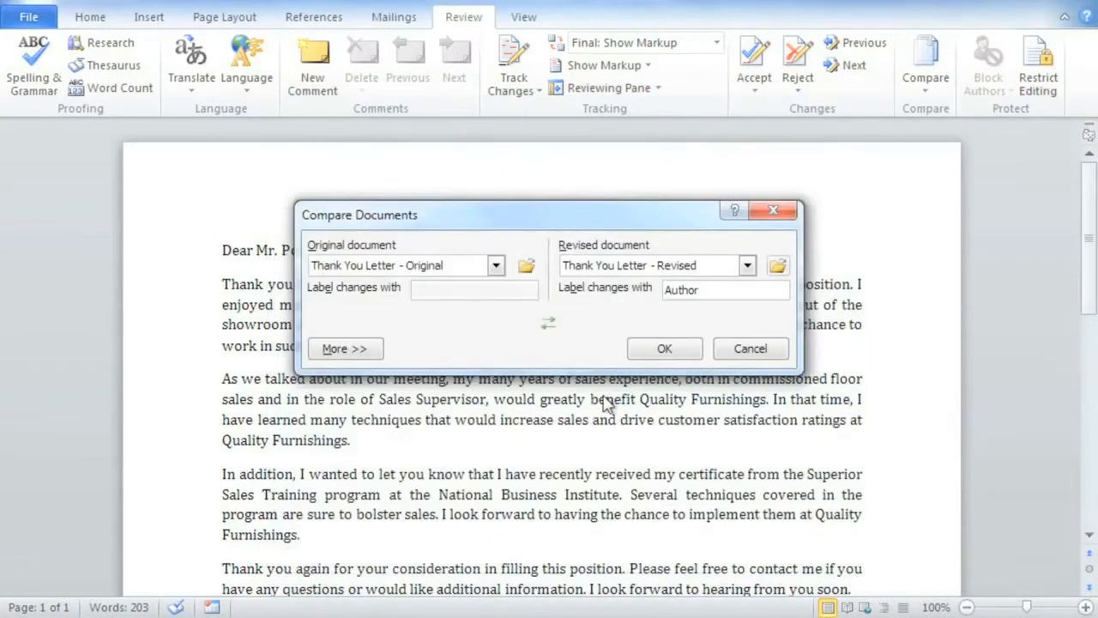
{"action": "left_click", "coordinate": [660, 348]}
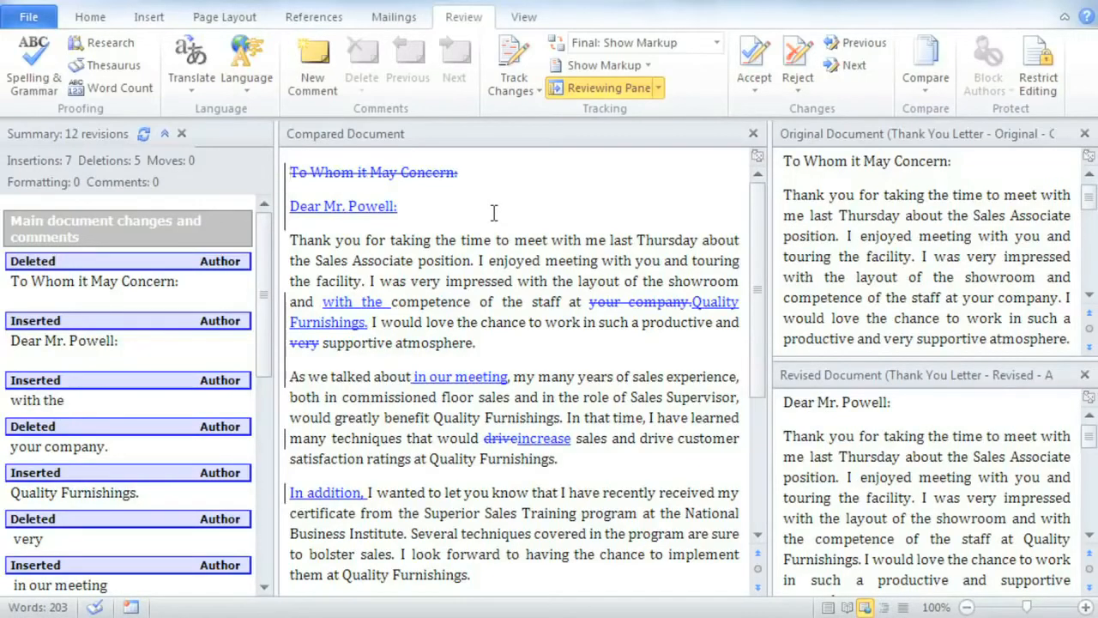
- Accept the deleted and inserted salutation lines at the start of the compared document
{"action": "left_click_drag", "start_coordinate": [403, 207], "coordinate": [300, 170]}
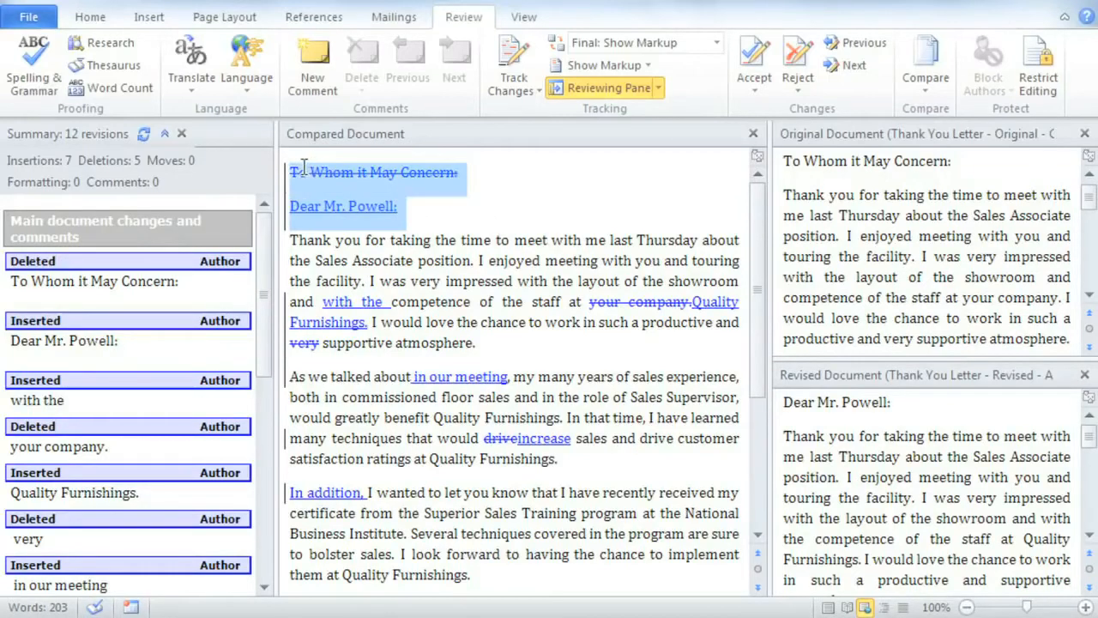
{"action": "left_click", "coordinate": [754, 60]}
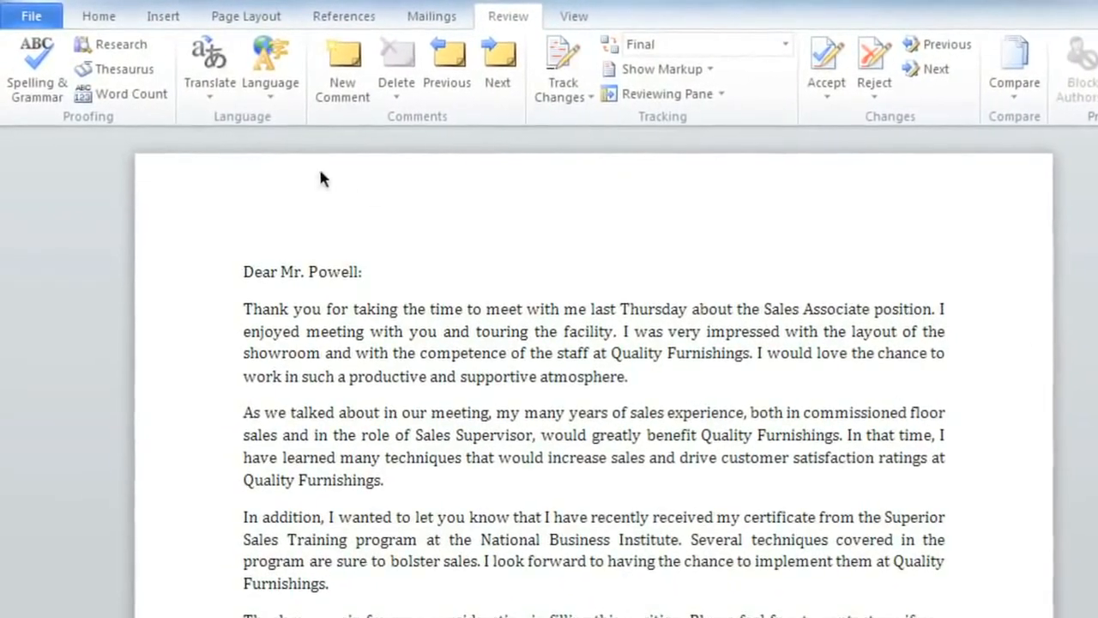
- Run the Document Inspector on Thank You Letter - Final with all content types included
{"action": "left_click", "coordinate": [30, 23]}
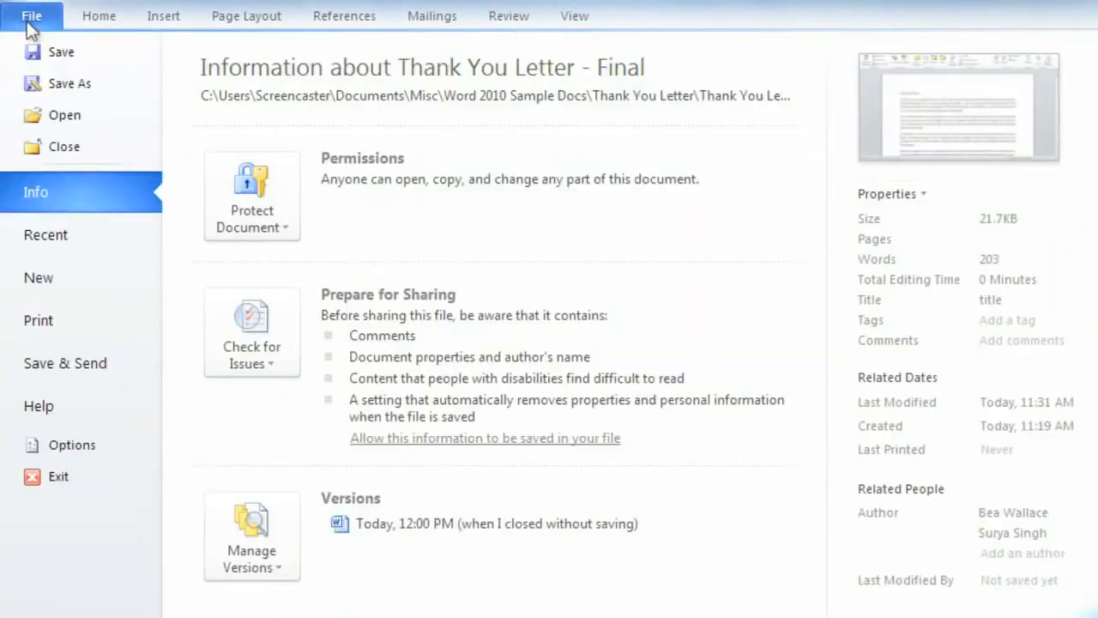
{"action": "left_click", "coordinate": [250, 326]}
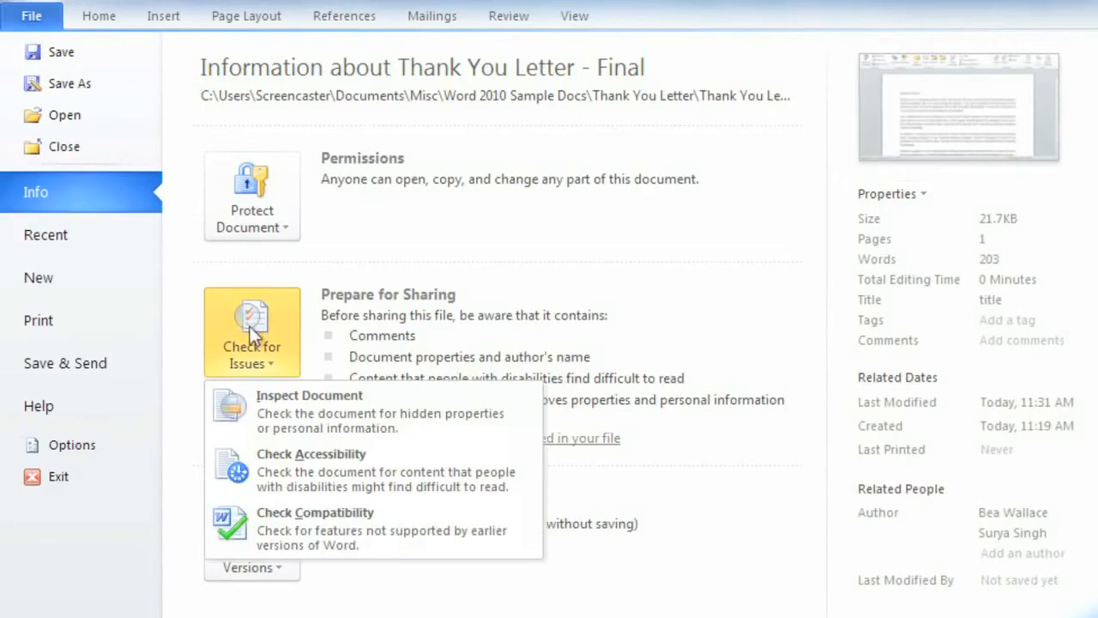
{"action": "left_click", "coordinate": [377, 420]}
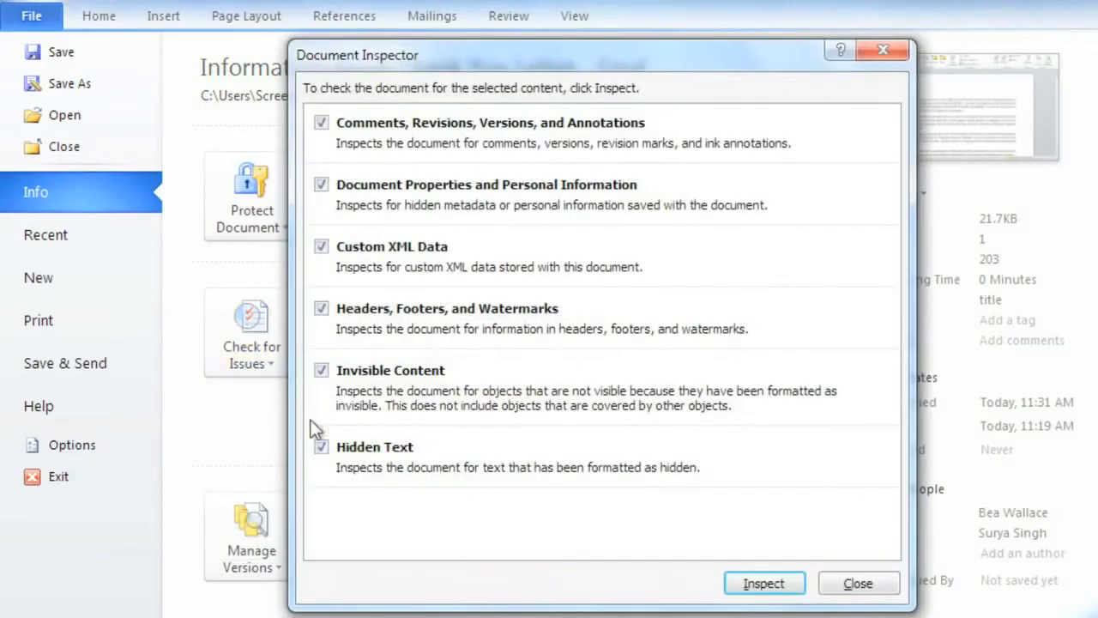
{"action": "left_click", "coordinate": [733, 585]}
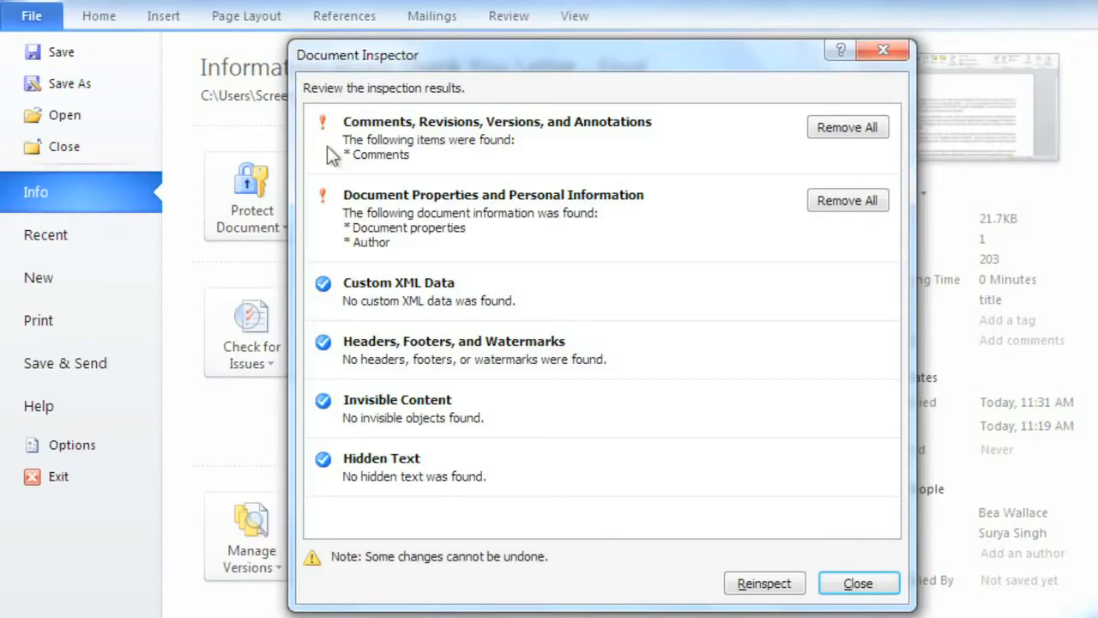
- Remove all comments and revisions plus all document properties and personal information, and close the Document Inspector
{"action": "left_click", "coordinate": [825, 129]}
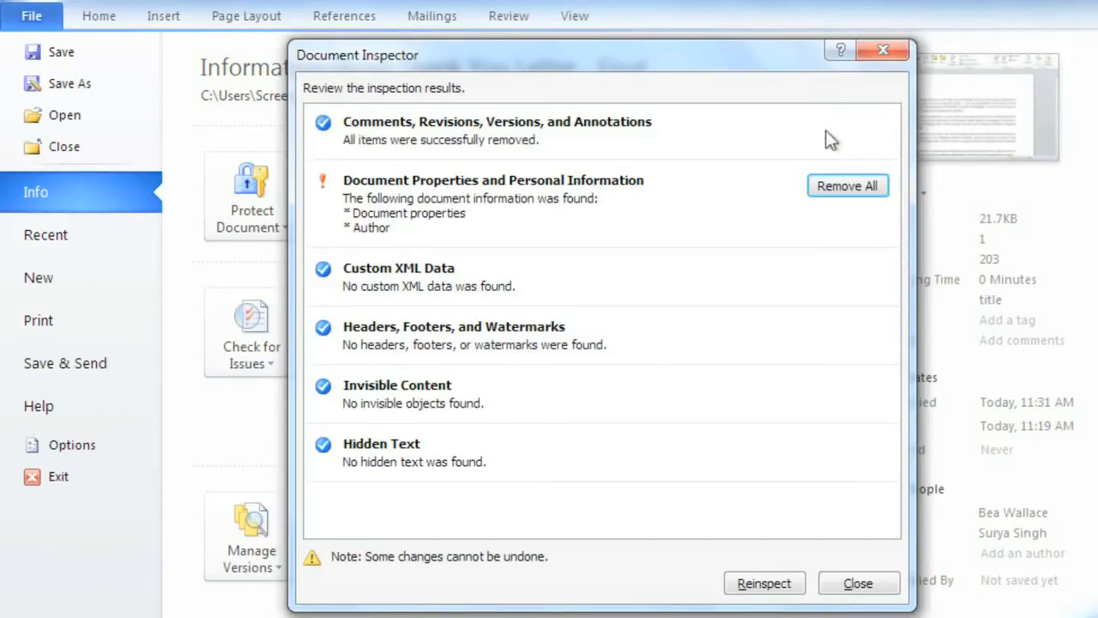
{"action": "left_click", "coordinate": [834, 185]}
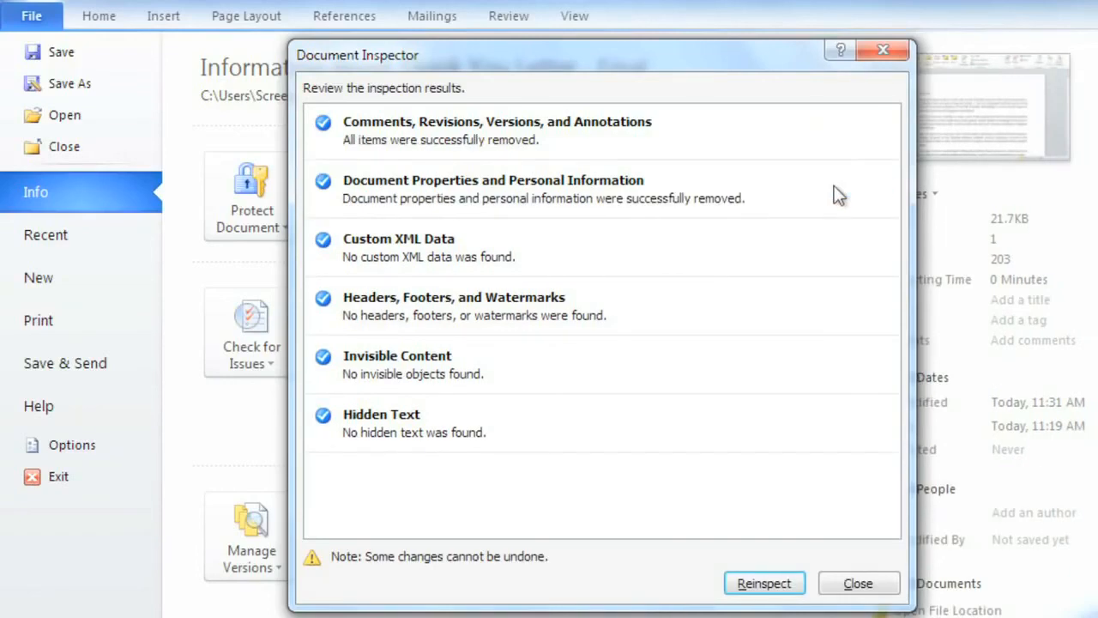
{"action": "left_click", "coordinate": [875, 582]}
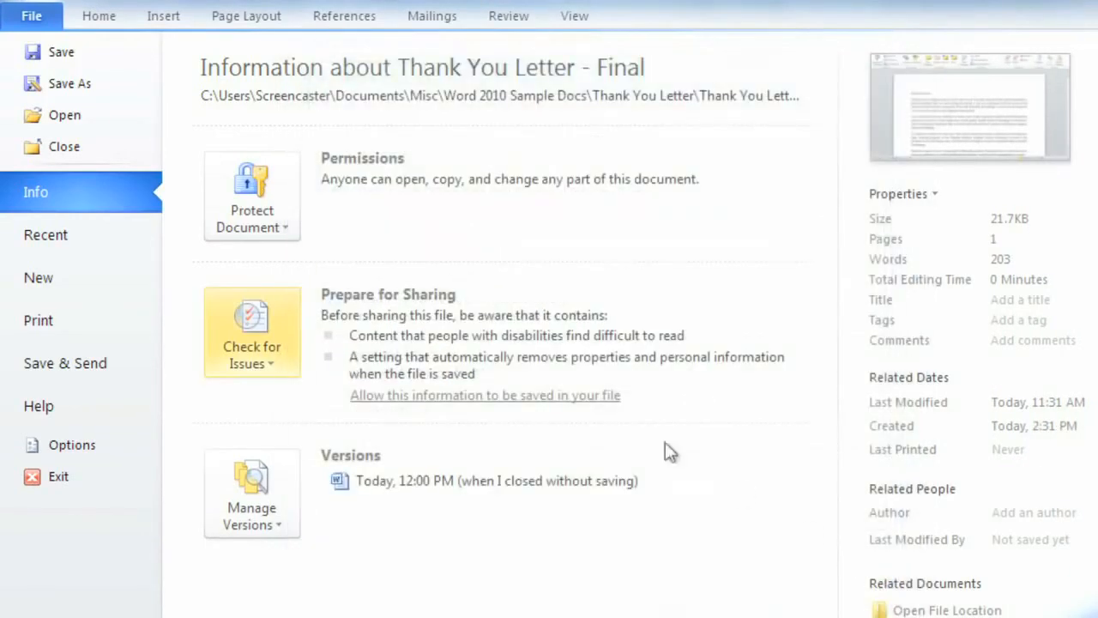